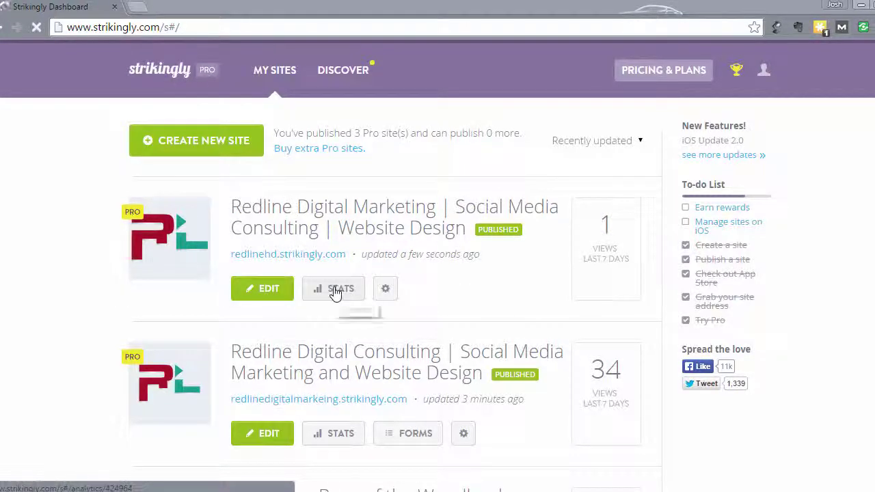
# Step: Open and close the redlinehd site's options list, then scroll the Redline Digital Marketing site page
pyautogui.click(386, 293)
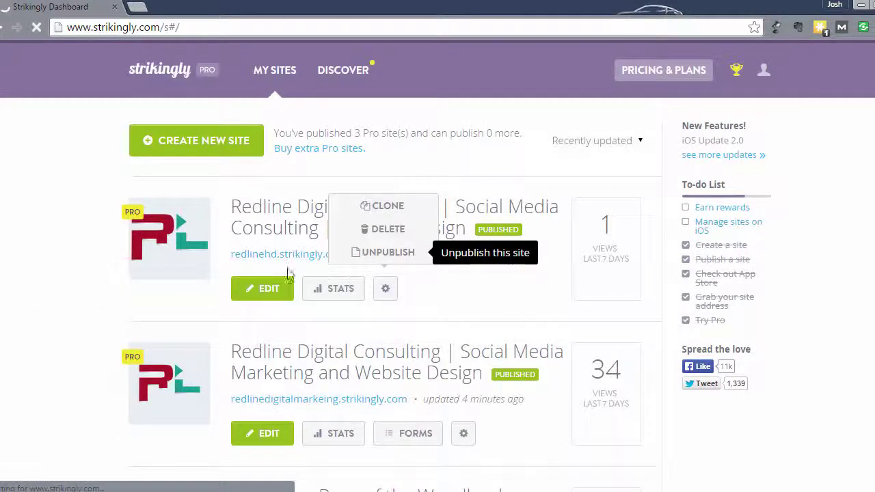
pyautogui.click(384, 289)
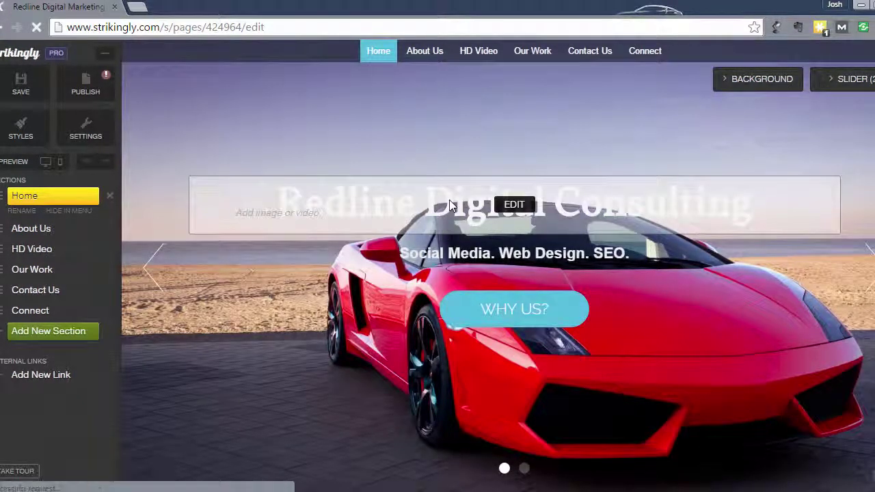
pyautogui.scroll(-1, 319, 278)
pyautogui.scroll(1, 319, 276)
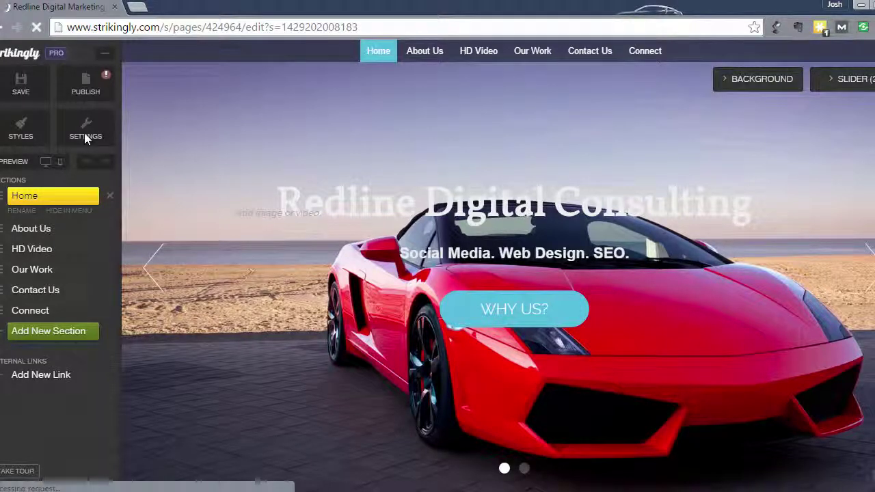
pyautogui.click(86, 139)
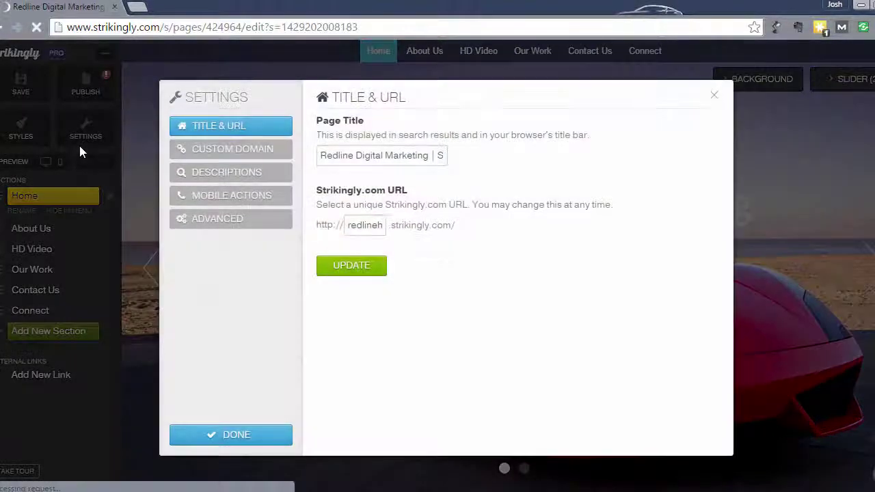
pyautogui.click(235, 148)
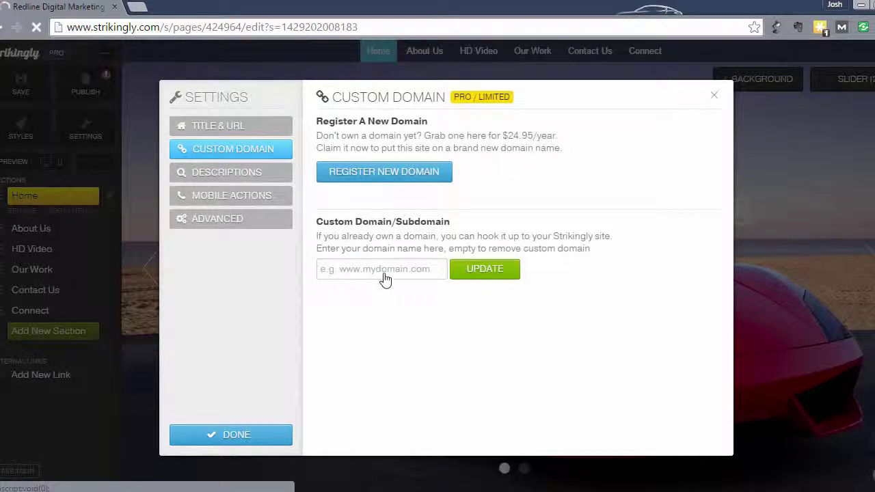
pyautogui.click(375, 268)
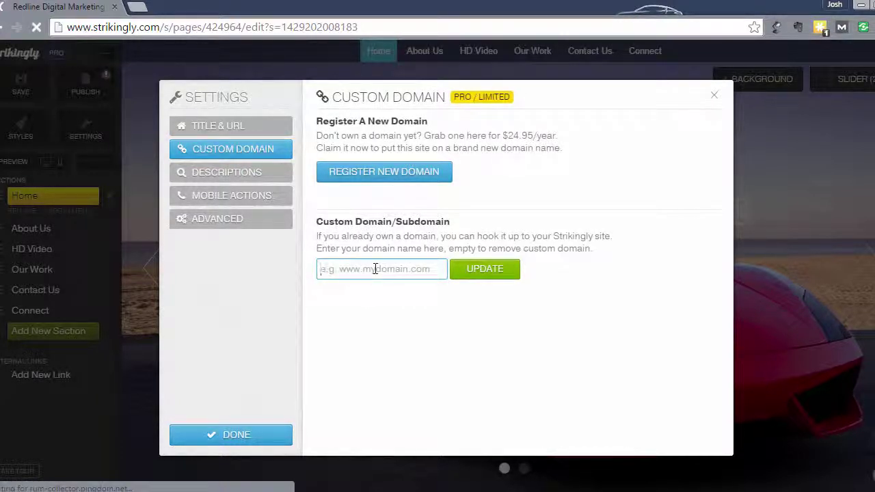
pyautogui.write('www.r')
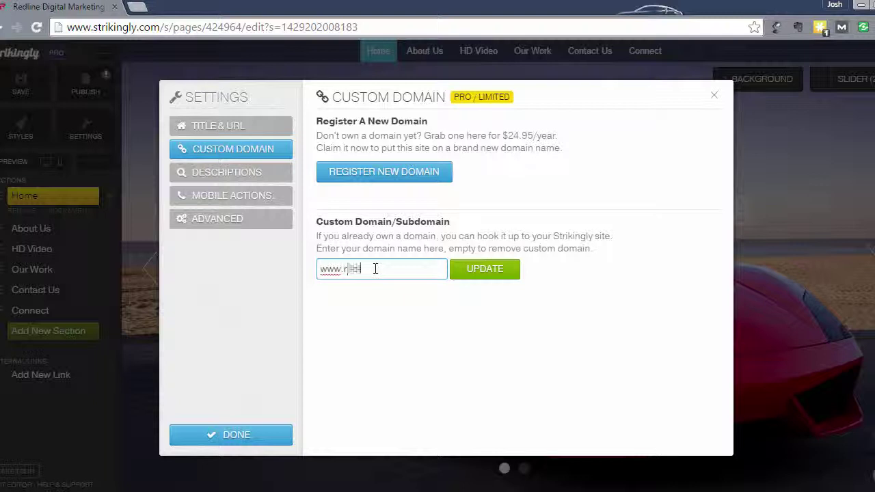
pyautogui.write('edlinehd.com')
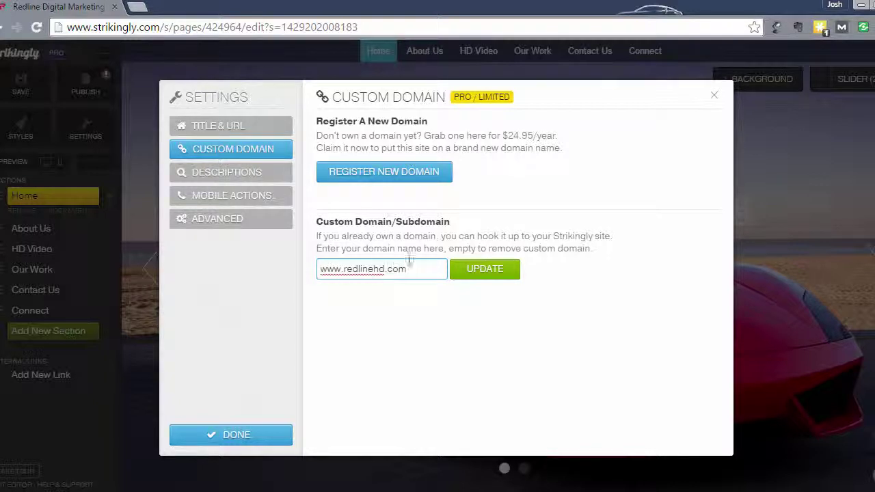
pyautogui.click(483, 271)
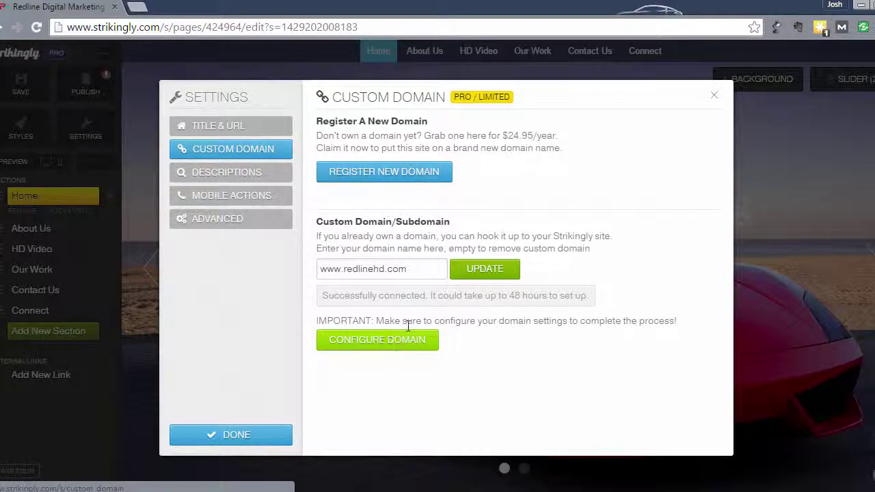
# Step: Open the domain configuration help and its Bluehost Domains setup tutorial
pyautogui.click(365, 346)
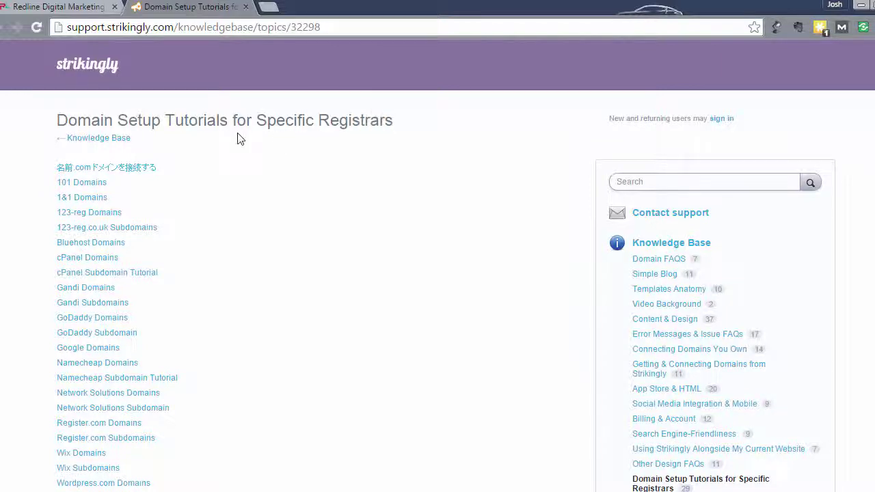
pyautogui.scroll(-1, 239, 139)
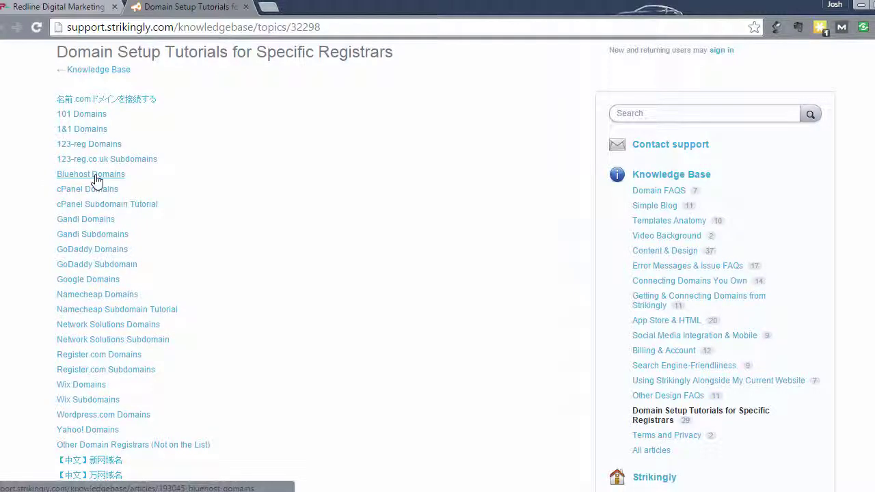
pyautogui.click(87, 256)
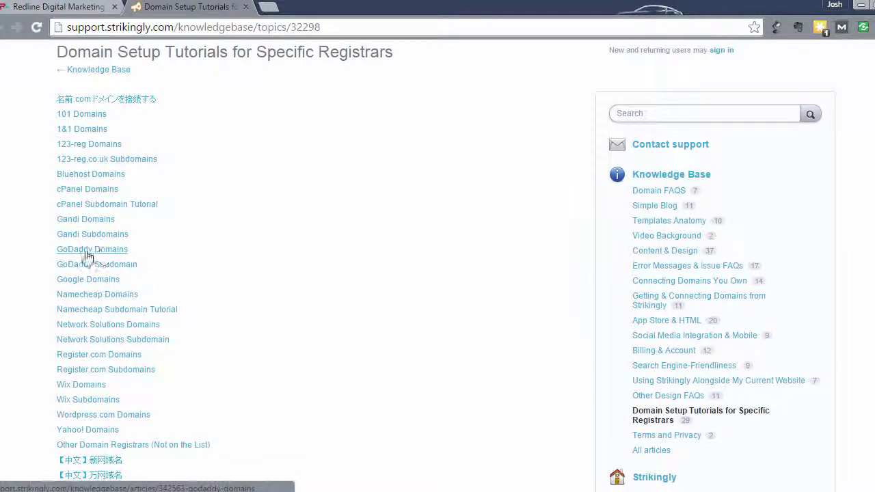
pyautogui.click(100, 179)
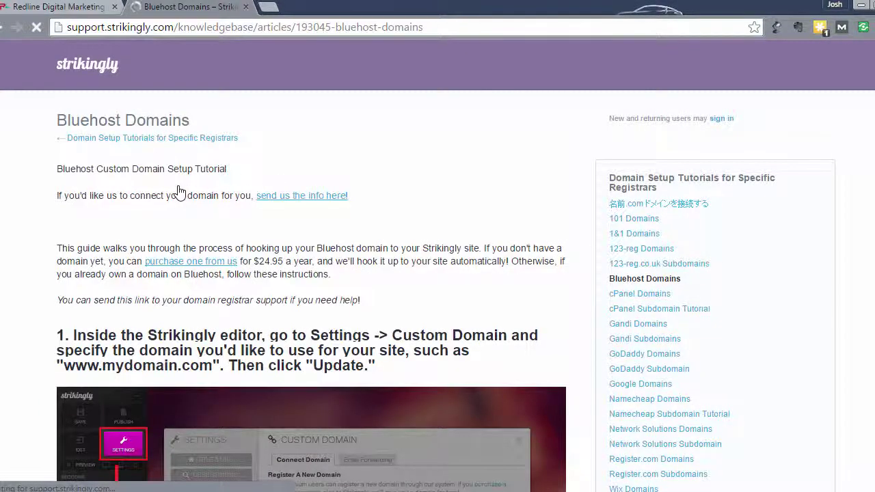
# Step: Scroll through the Bluehost Domains setup tutorial to read its instructions
pyautogui.scroll(-1, 176, 192)
pyautogui.scroll(-2, 176, 192)
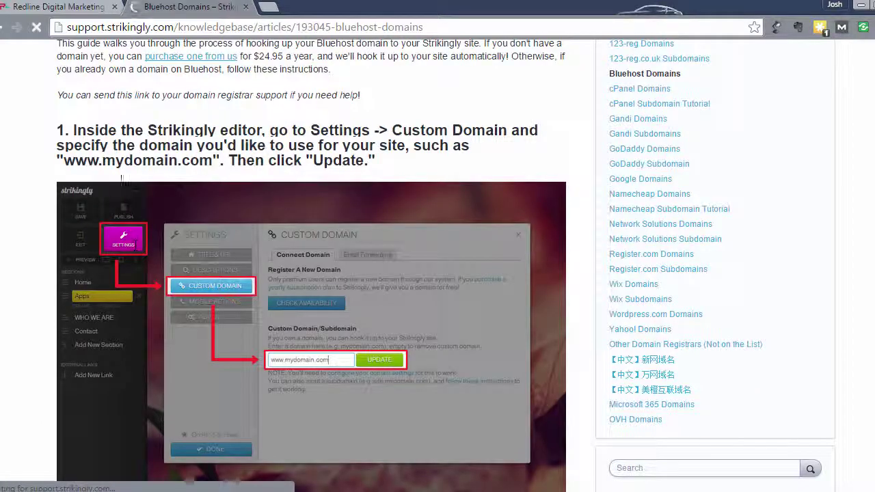
pyautogui.scroll(-3, 206, 237)
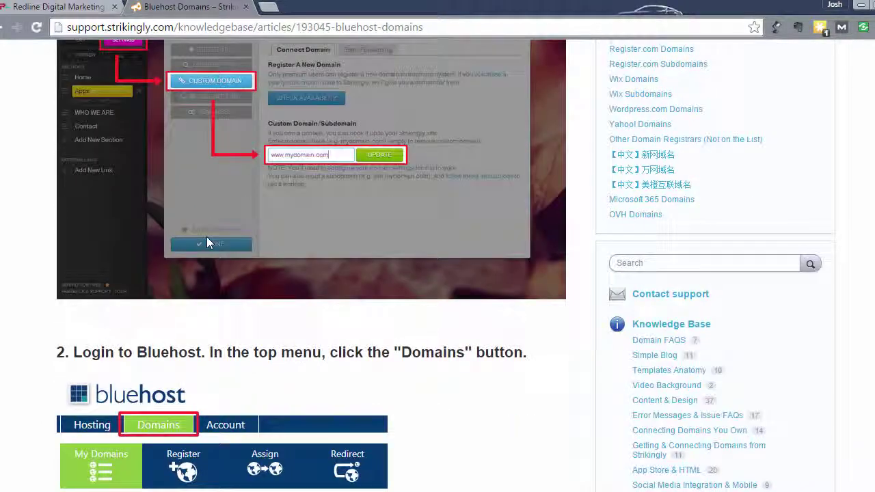
pyautogui.scroll(-1, 206, 236)
pyautogui.scroll(-2, 162, 262)
pyautogui.scroll(3, 157, 217)
pyautogui.scroll(1, 173, 212)
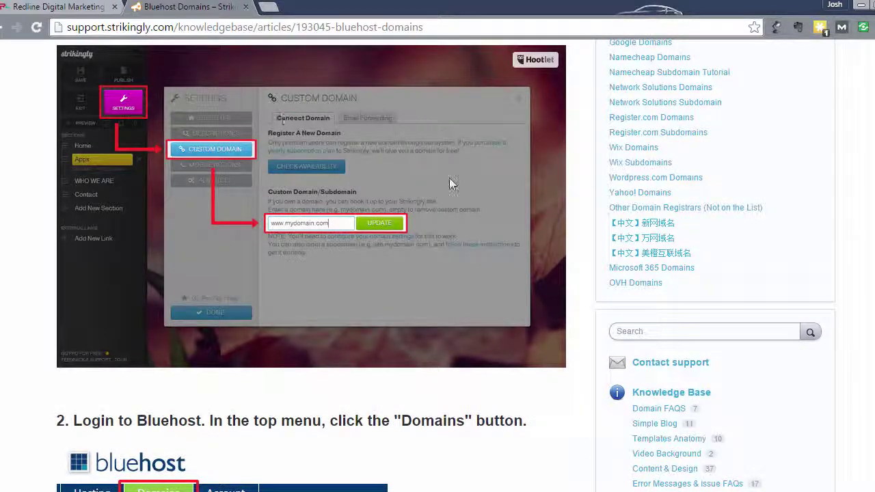
pyautogui.scroll(-3, 185, 267)
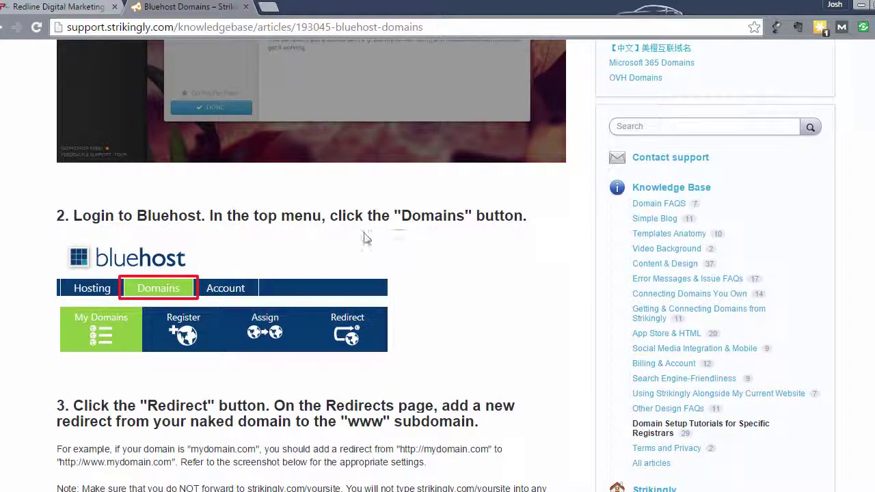
pyautogui.scroll(-5, 194, 241)
pyautogui.scroll(-3, 195, 241)
pyautogui.scroll(-1, 194, 241)
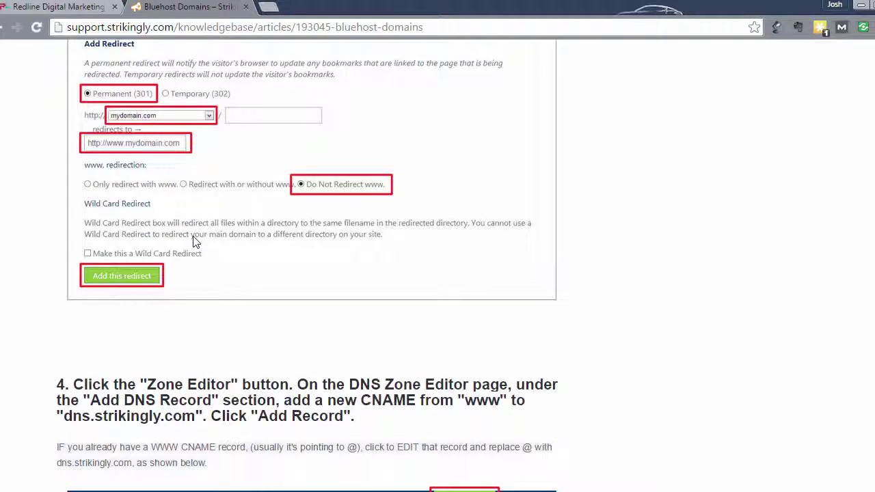
pyautogui.scroll(-4, 194, 241)
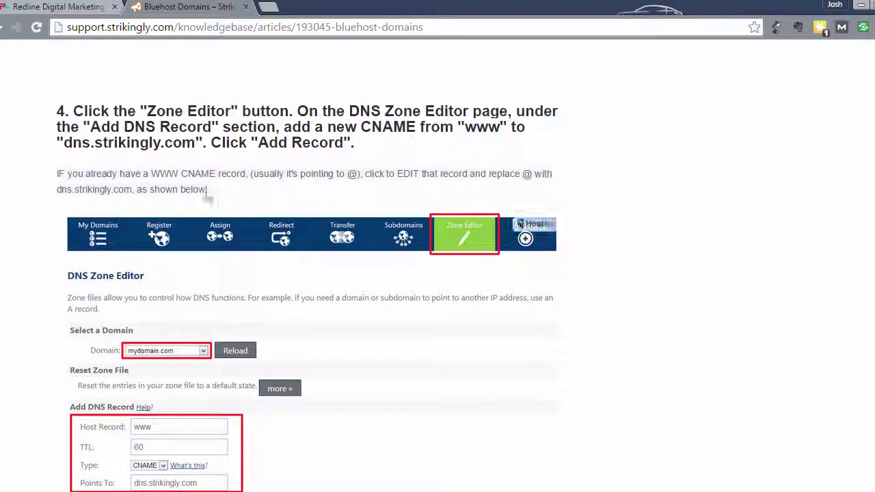
pyautogui.scroll(-1, 314, 113)
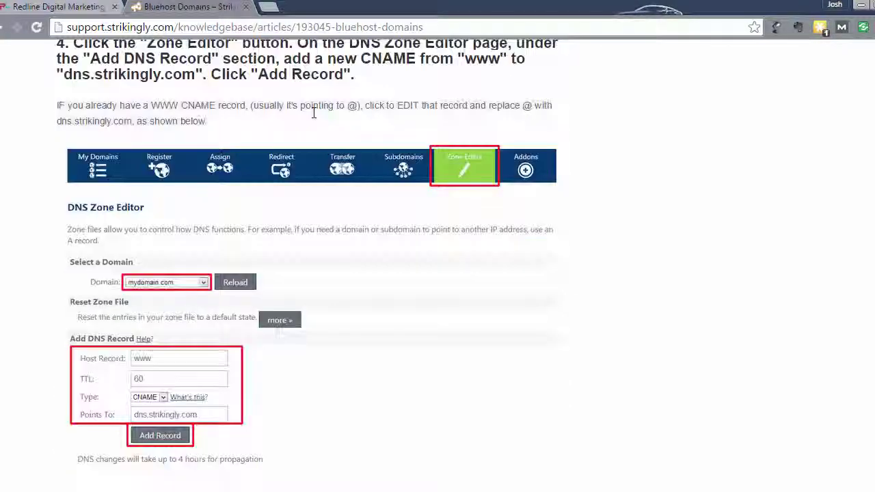
pyautogui.scroll(-1, 313, 115)
pyautogui.scroll(-2, 313, 116)
pyautogui.scroll(-1, 315, 117)
pyautogui.scroll(-1, 313, 117)
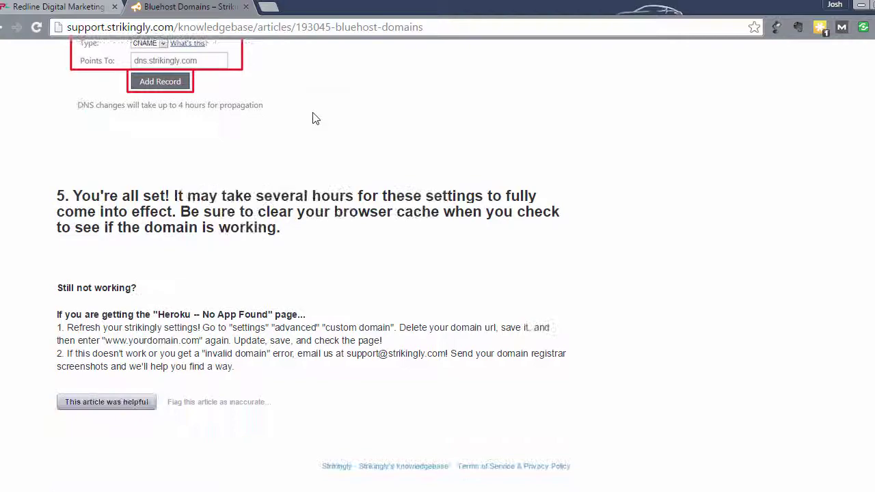
pyautogui.scroll(1, 314, 117)
pyautogui.scroll(7, 314, 118)
pyautogui.scroll(8, 314, 118)
pyautogui.scroll(8, 314, 118)
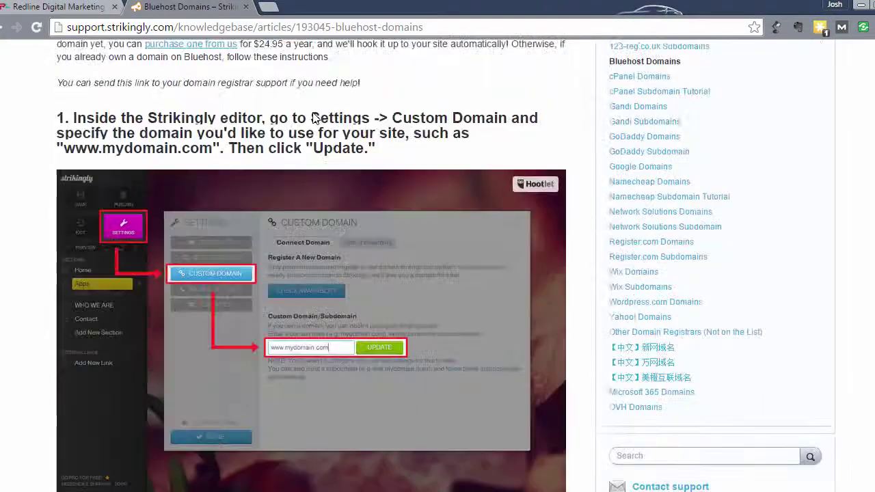
pyautogui.scroll(3, 312, 121)
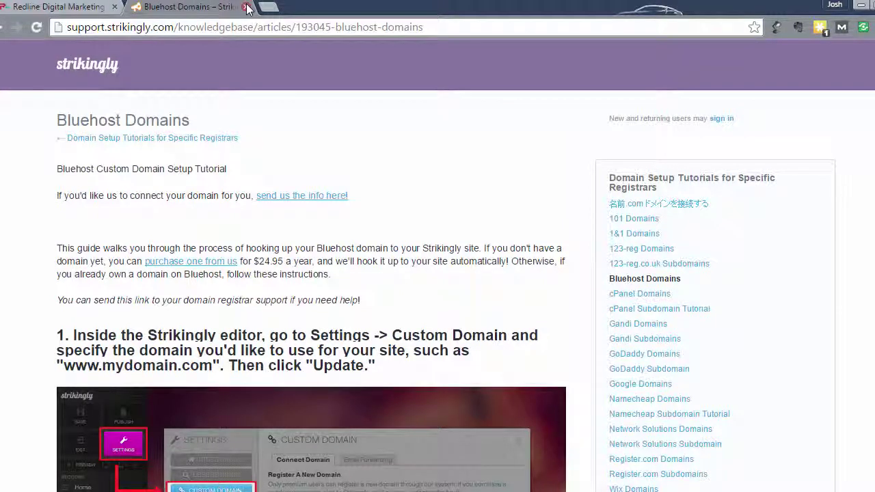
# Step: Go back to the registrar tutorials list, then return to the site's custom domain settings tab
pyautogui.click(180, 29)
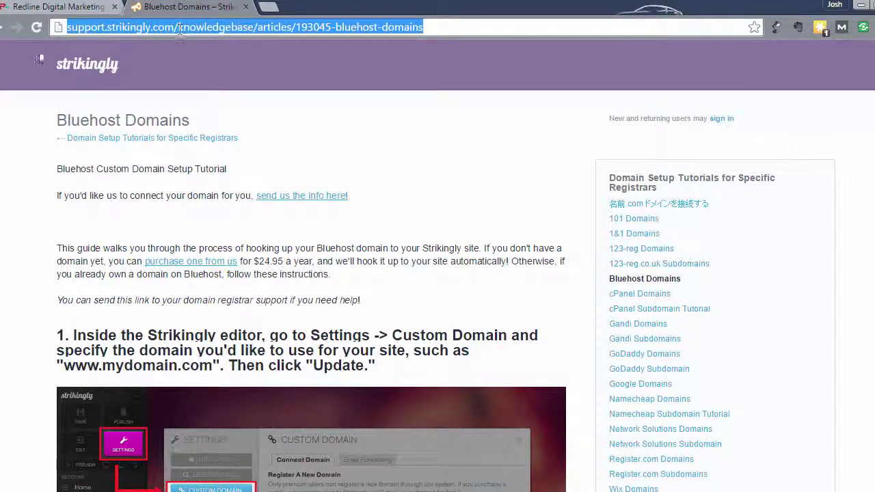
pyautogui.hotkey('alt', 'Left')
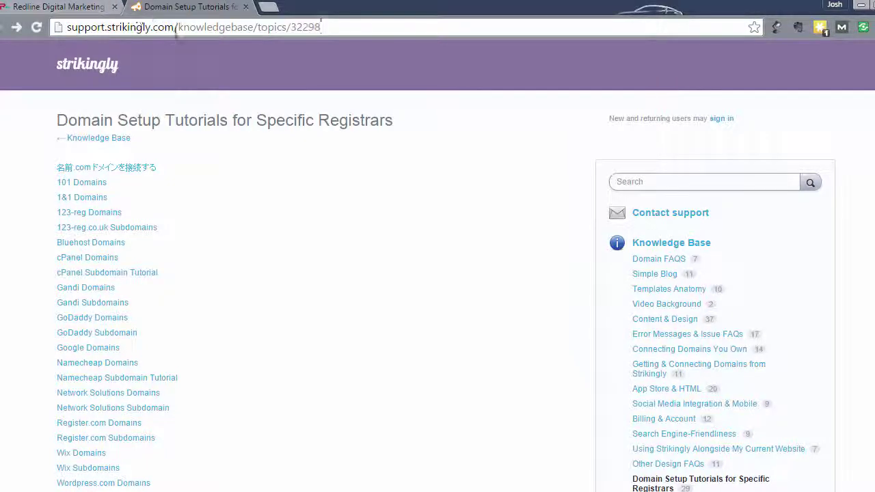
pyautogui.click(89, 9)
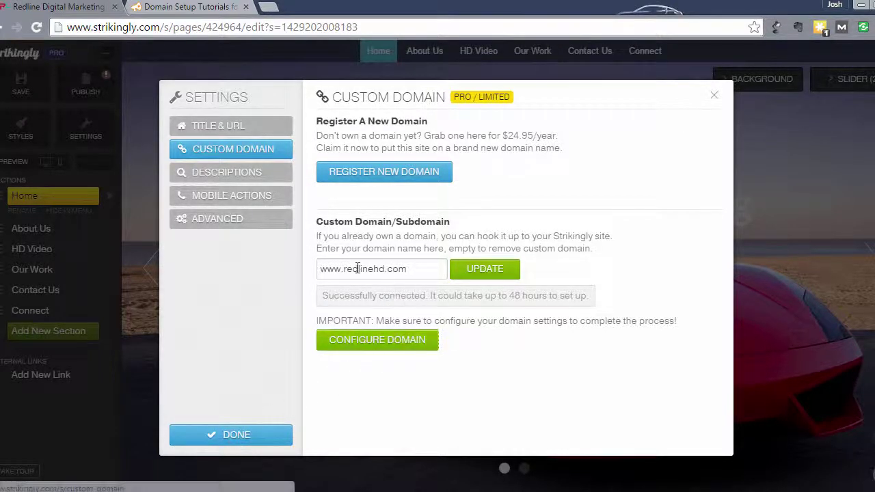
# Step: Close the domain settings, then save and publish the site
pyautogui.click(242, 433)
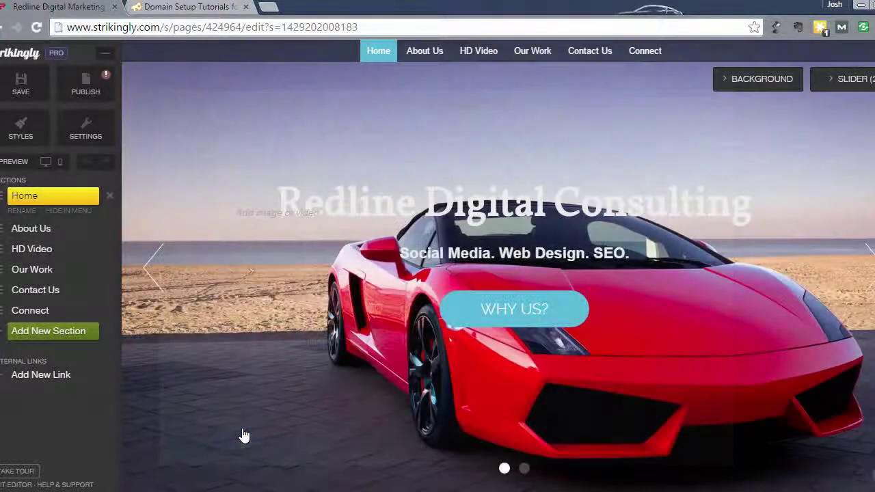
pyautogui.click(30, 80)
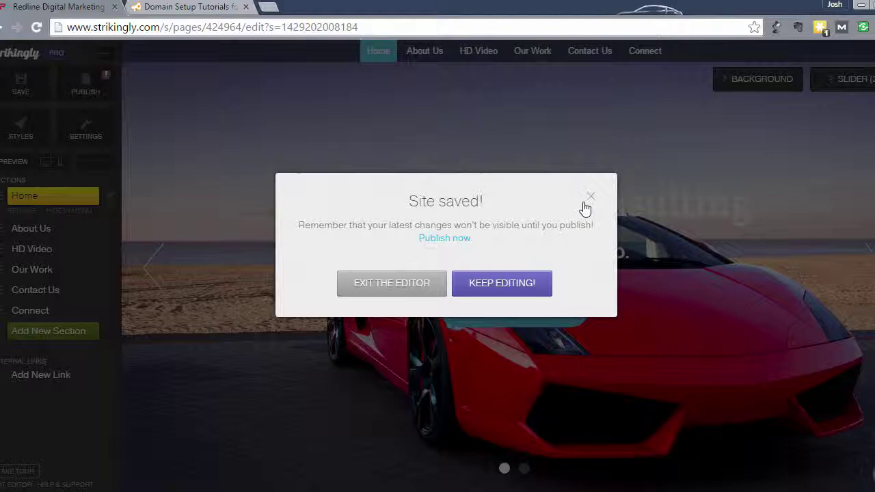
pyautogui.click(434, 239)
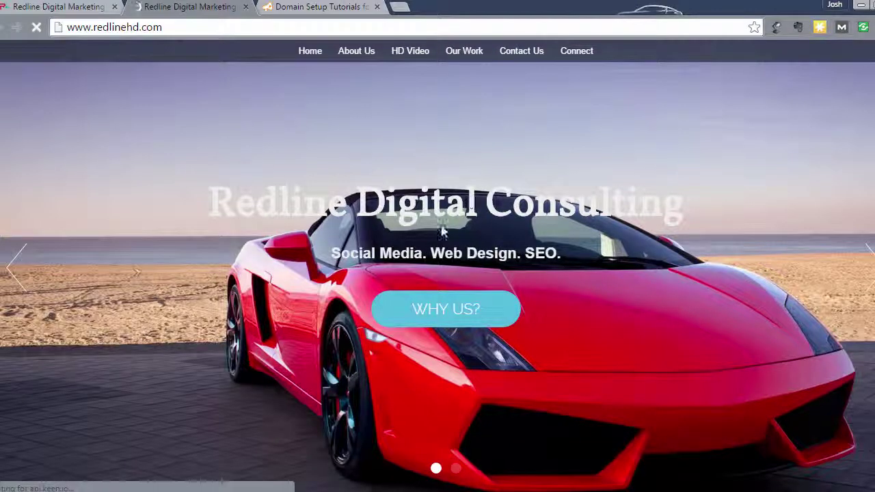
pyautogui.scroll(-1, 441, 230)
pyautogui.click(441, 239)
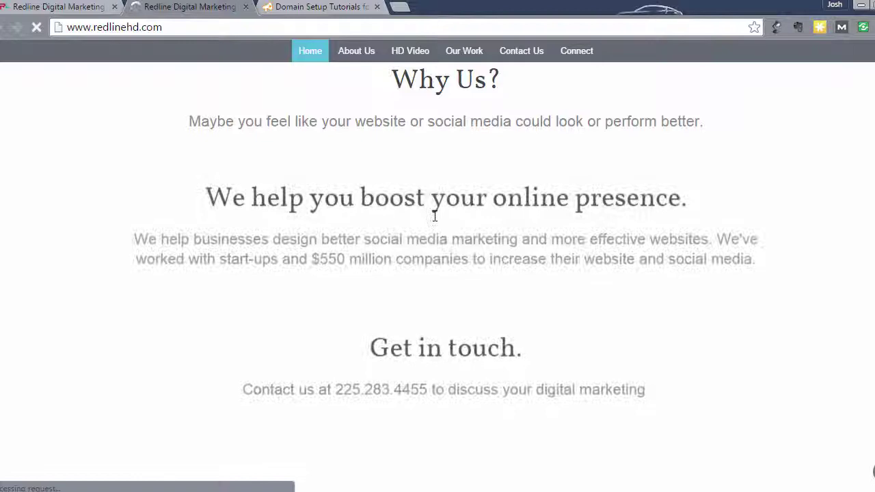
pyautogui.scroll(-4, 319, 166)
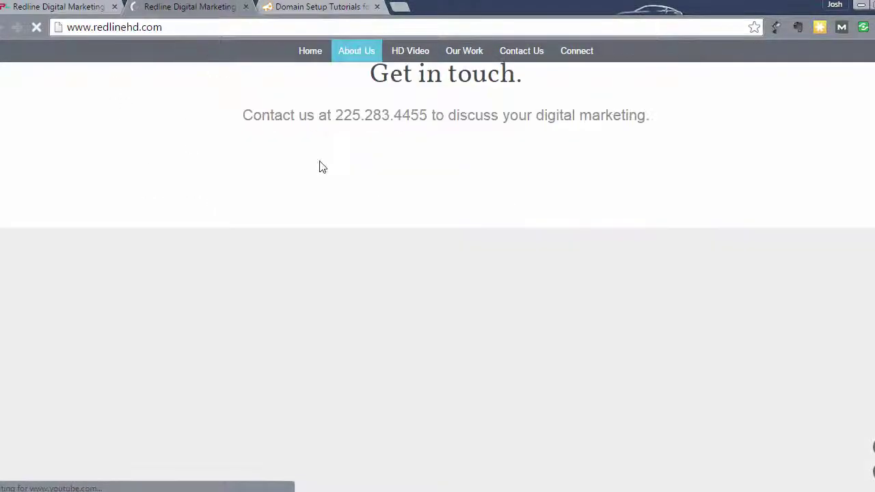
pyautogui.scroll(-5, 319, 167)
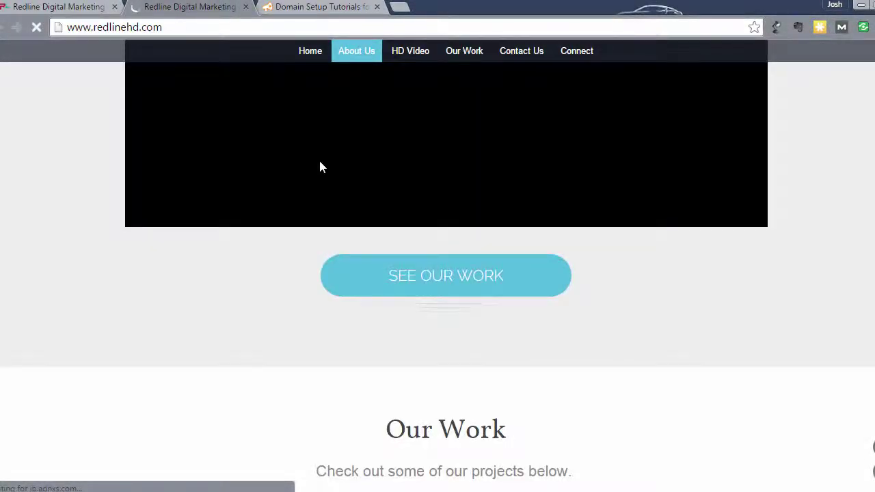
pyautogui.scroll(-8, 319, 166)
pyautogui.scroll(-4, 319, 166)
pyautogui.scroll(-4, 319, 166)
pyautogui.scroll(-5, 319, 166)
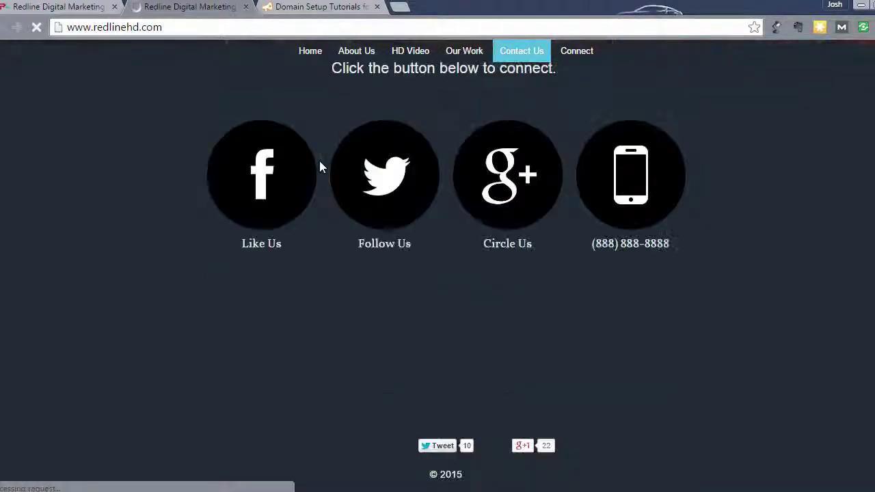
pyautogui.scroll(-2, 319, 166)
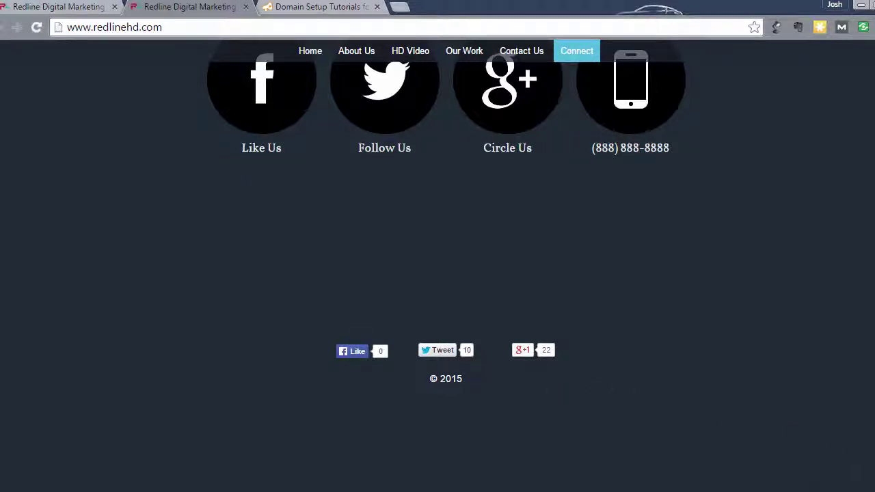
pyautogui.press('Home')
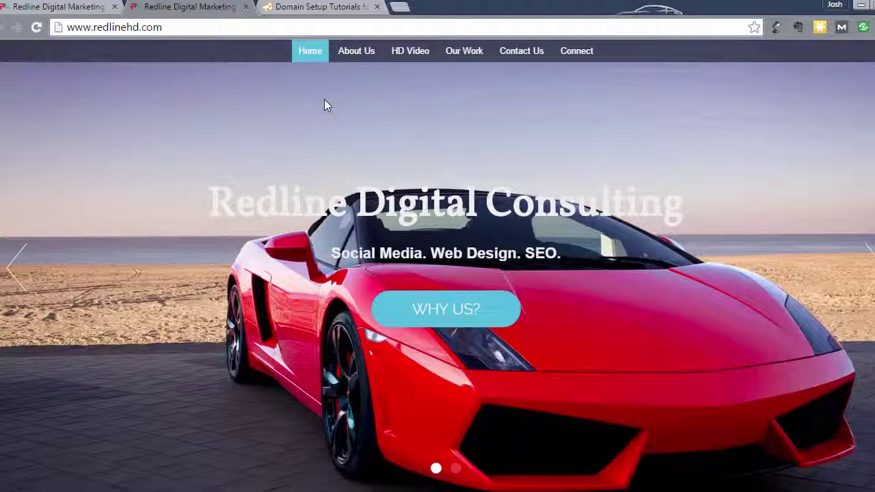
# Step: Switch back to the Domain Setup Tutorials for Specific Registrars browser tab
pyautogui.click(310, 8)
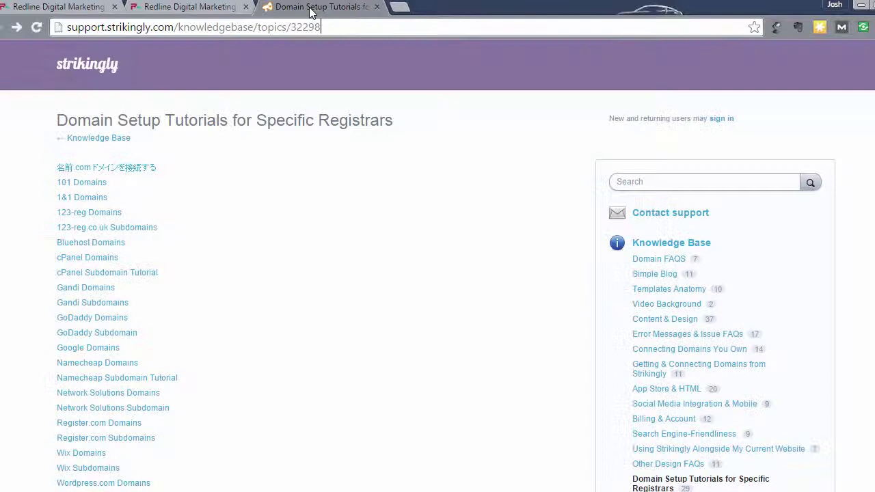